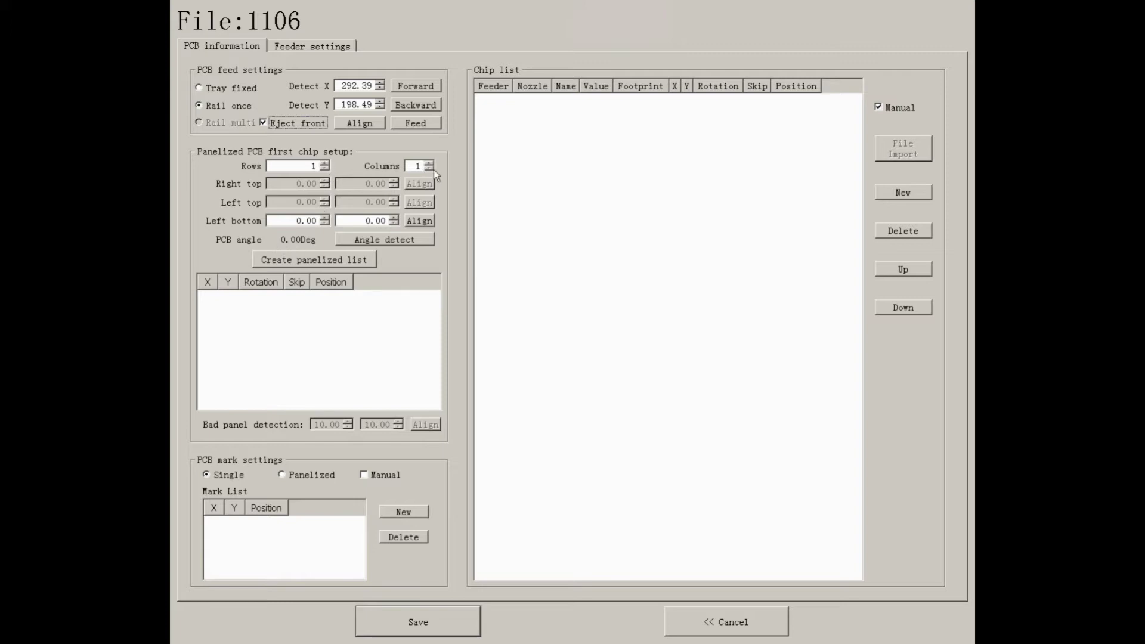
Set the panel layout to 2 rows by 2 columns.
left_click(280, 220)
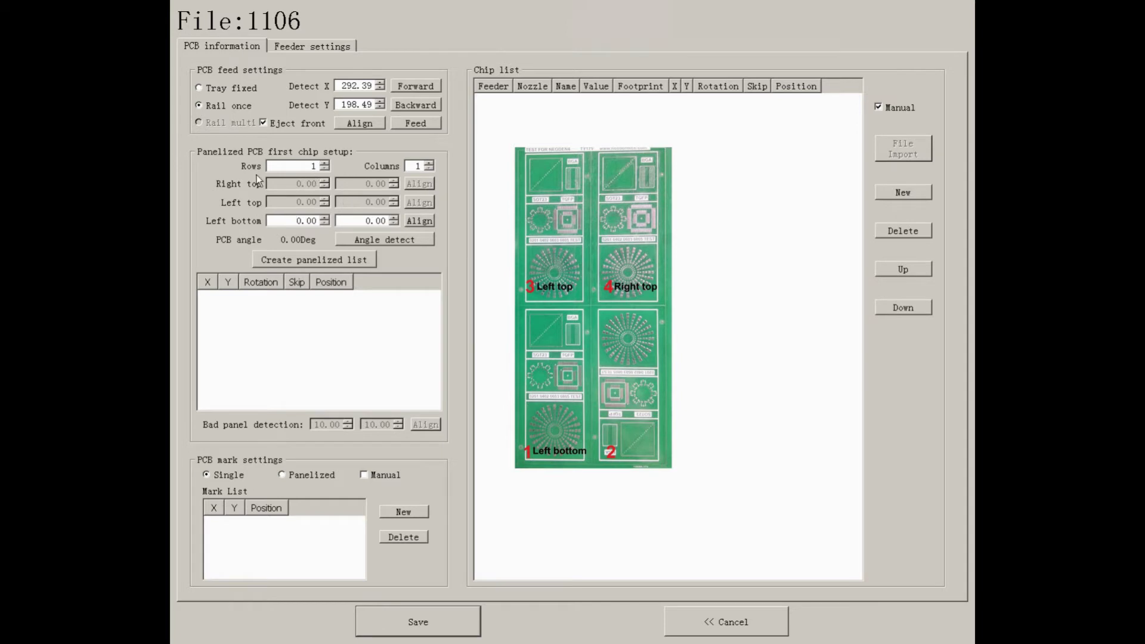
left_click(325, 163)
left_click(429, 163)
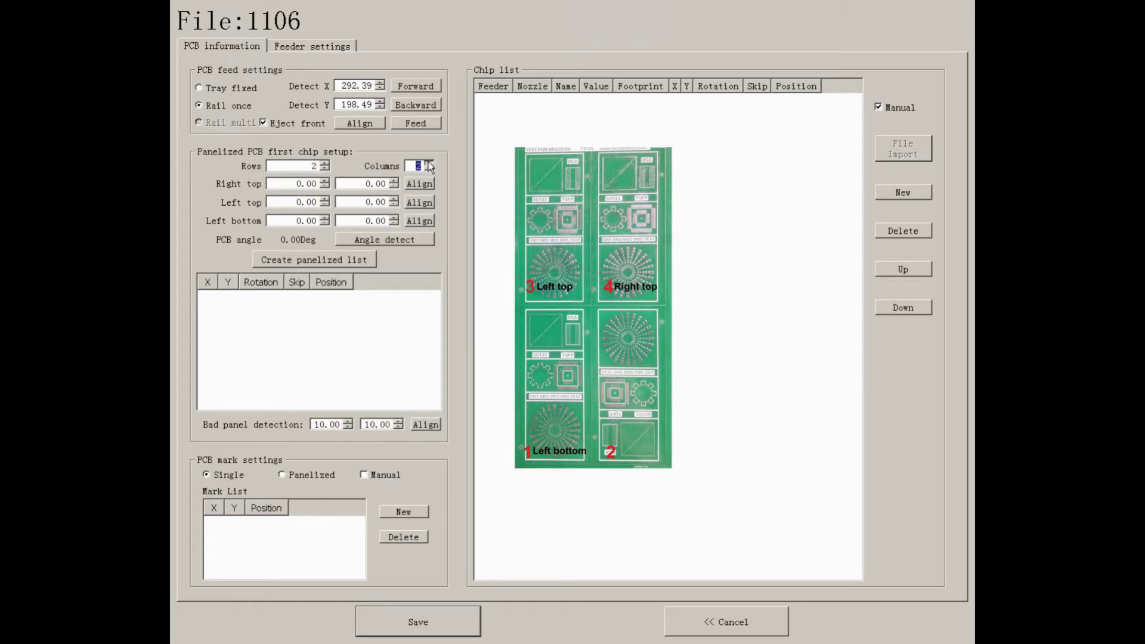
Center the camera on the first chip pad and save it as the left bottom position.
left_click(414, 220)
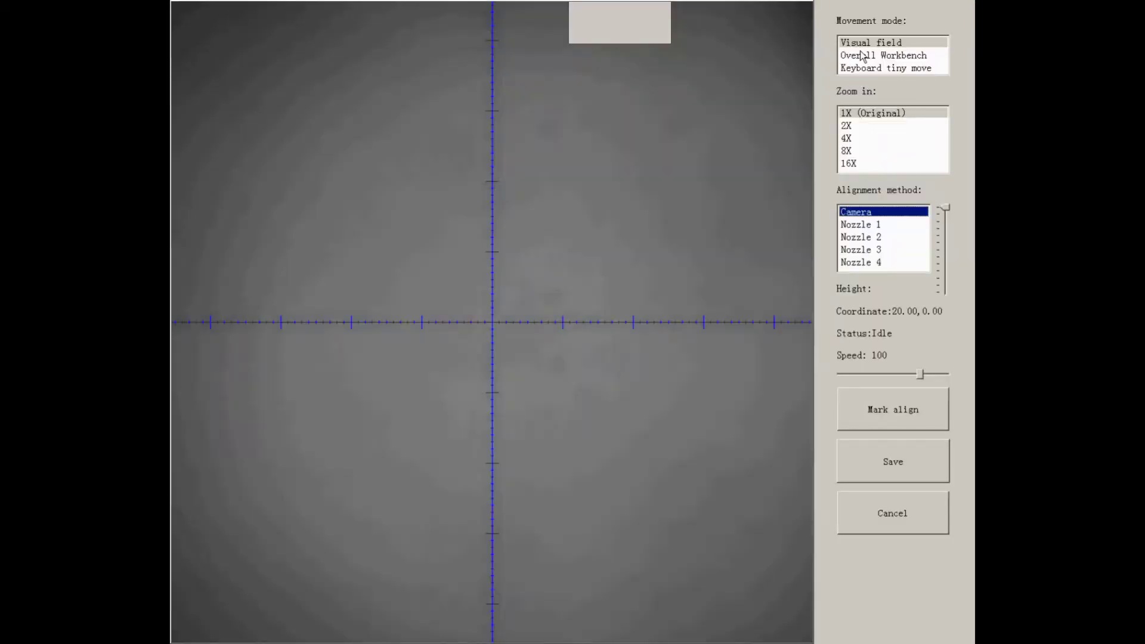
left_click(861, 54)
left_click_drag(491, 416, 567, 426)
left_click(580, 518)
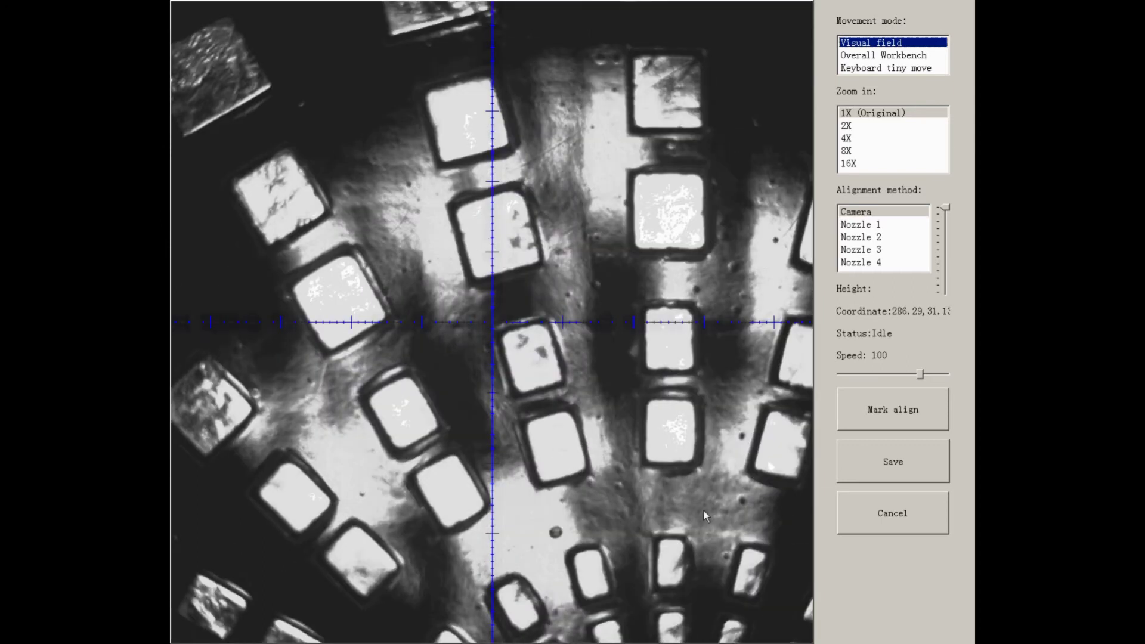
left_click(458, 199)
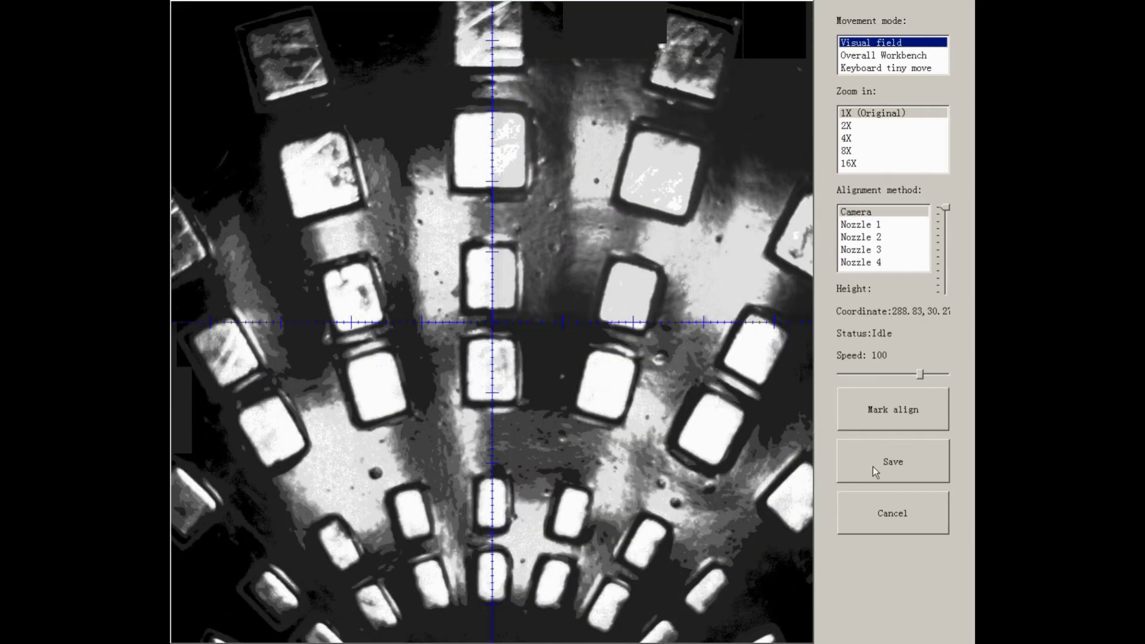
left_click(875, 467)
Start aligning the next panel corner, bringing the camera over it in live view.
left_click(420, 183)
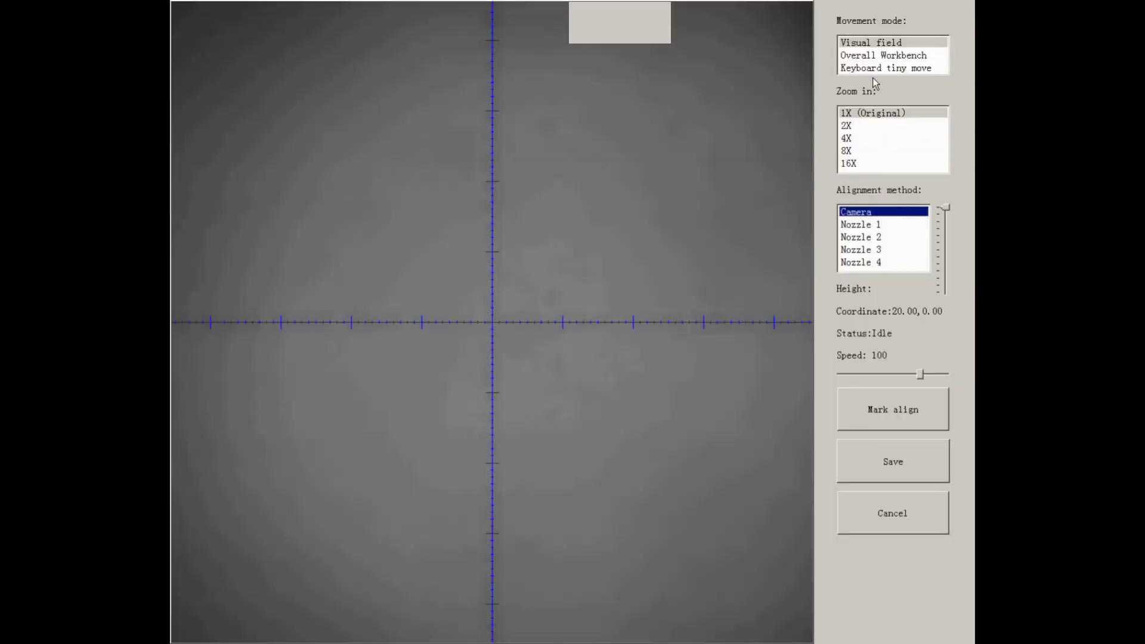
left_click(882, 54)
left_click(500, 281)
left_click(594, 301)
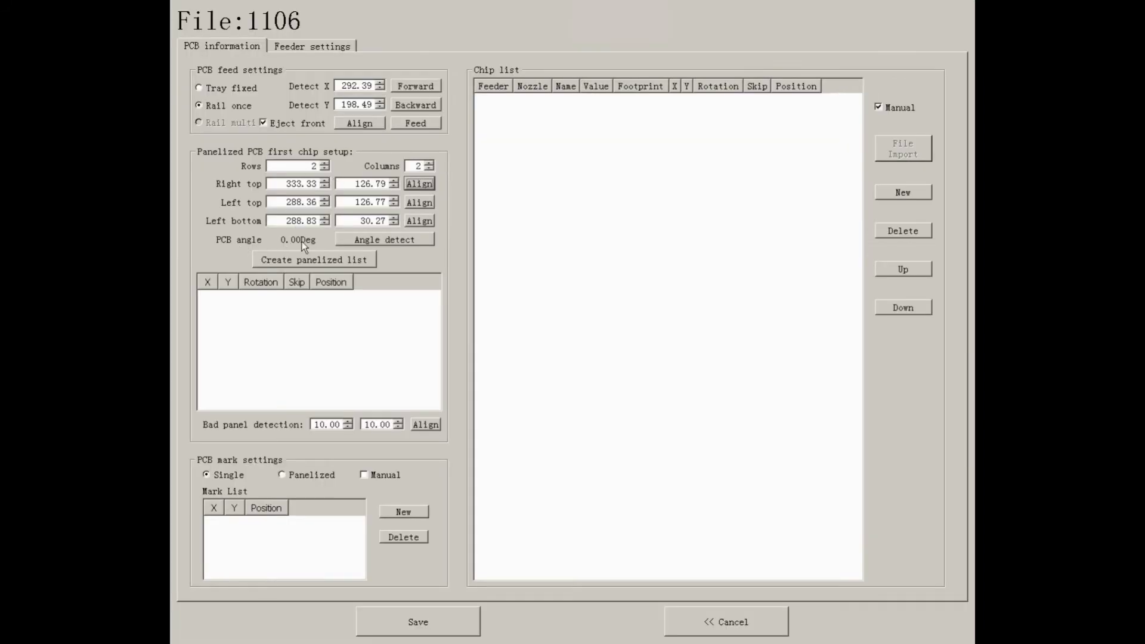
Start angle detection and save the board frame corner as the first reference point.
left_click(365, 239)
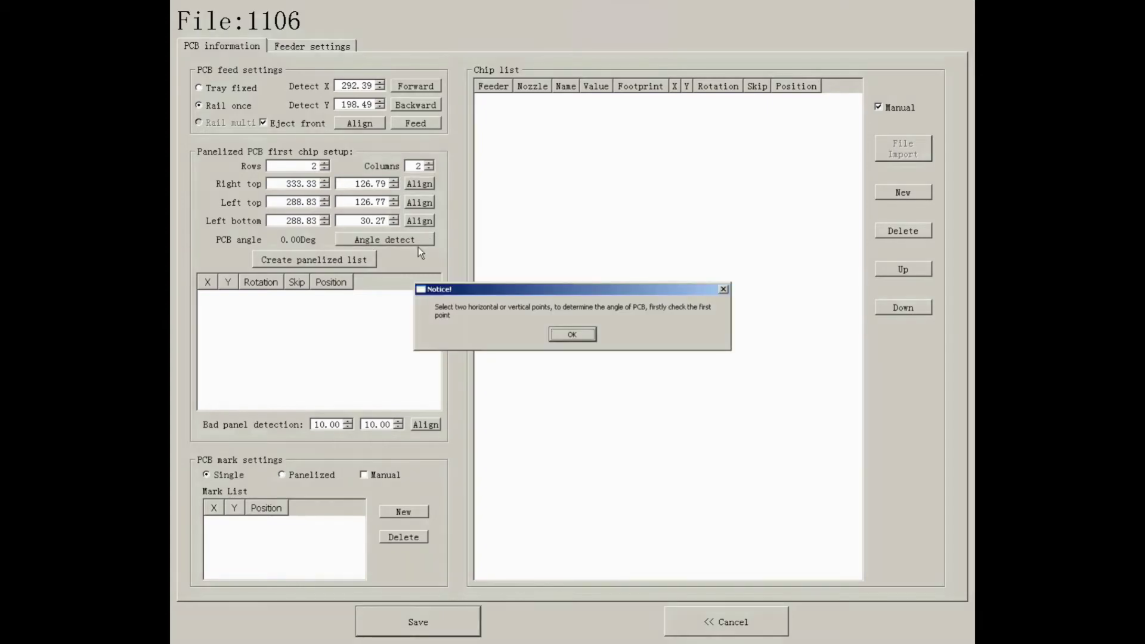
left_click(560, 329)
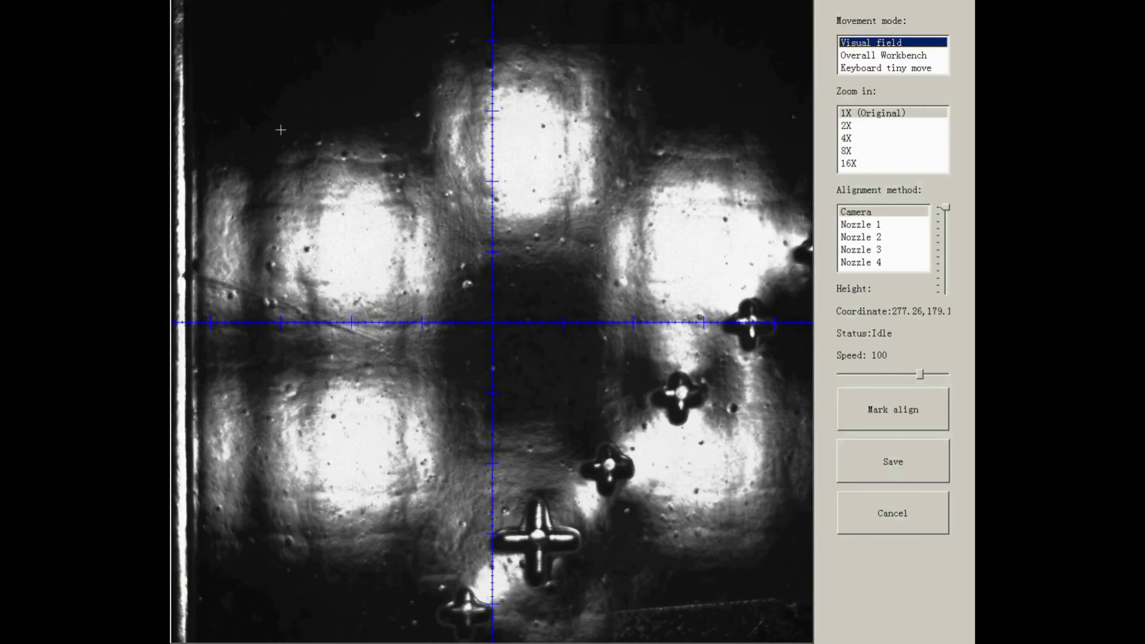
left_click(280, 130)
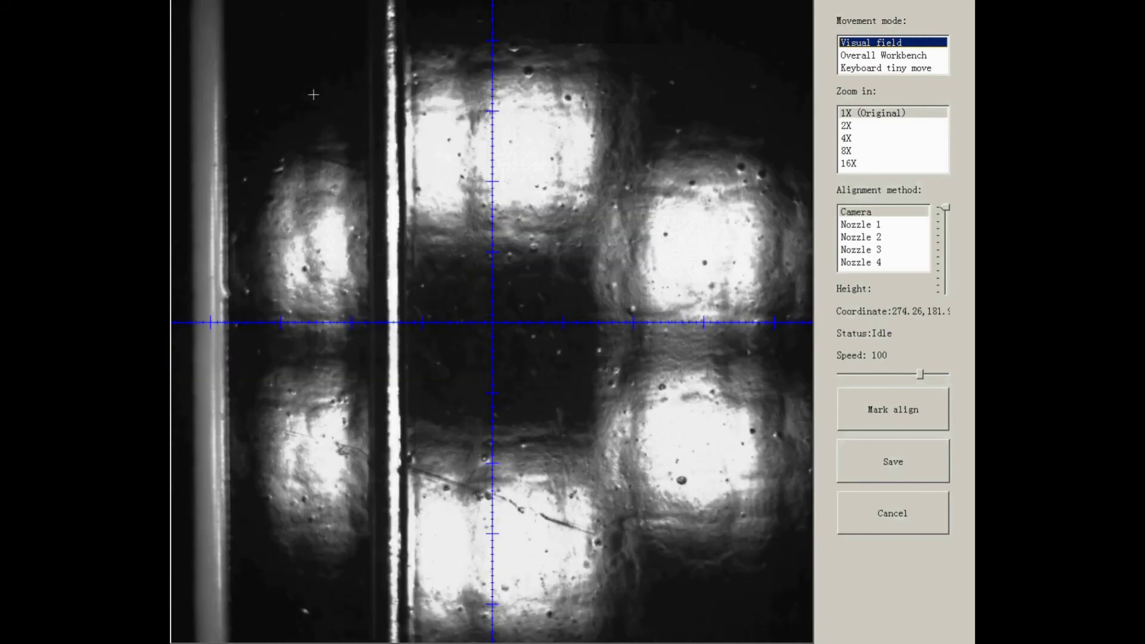
left_click(370, 50)
left_click(474, 44)
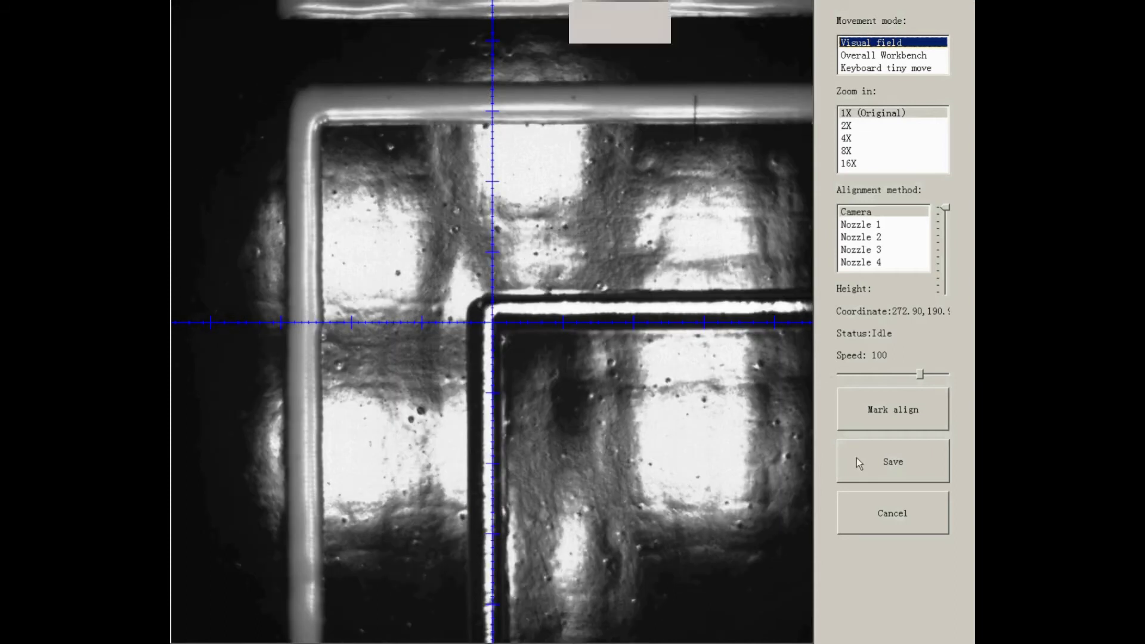
left_click(857, 458)
left_click(590, 330)
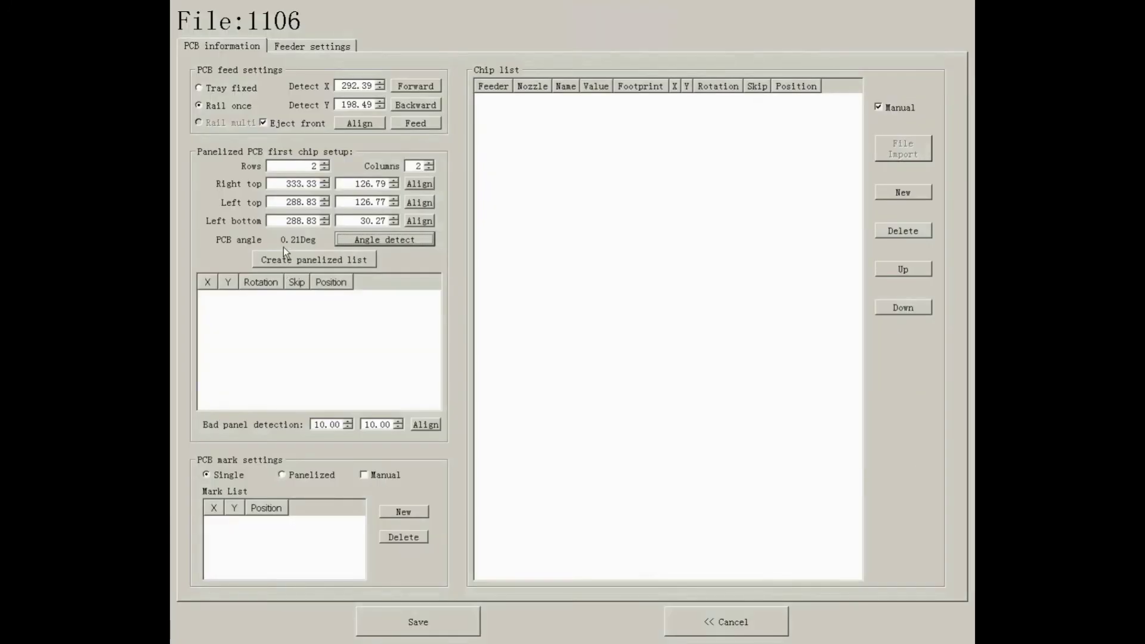
Generate the four-panel list and widen the X column to show full values.
left_click(315, 261)
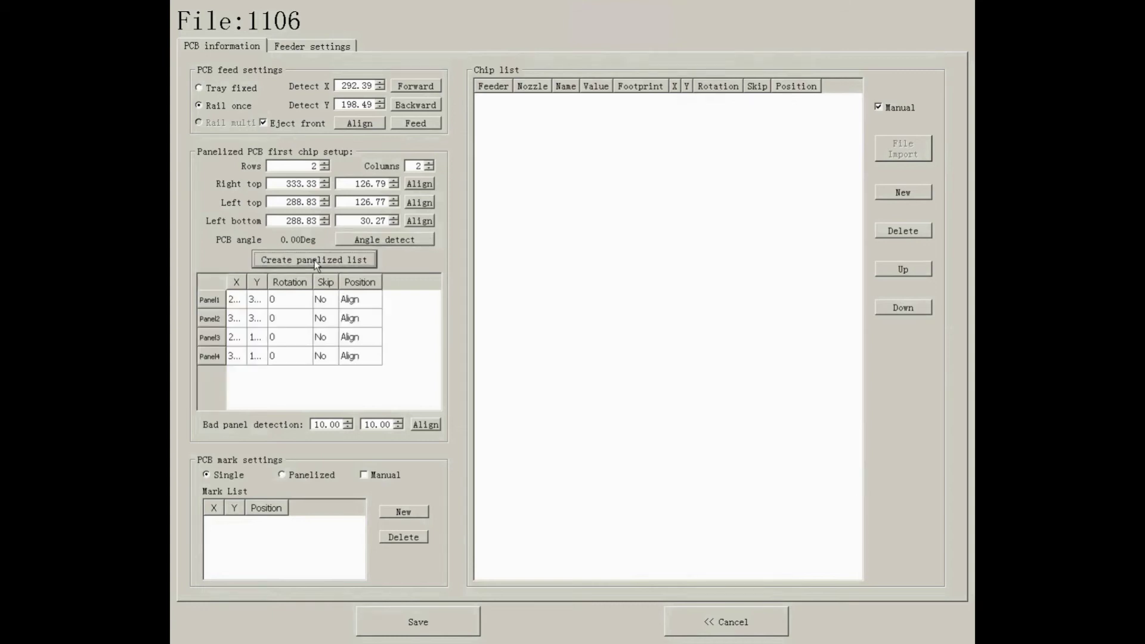
left_click_drag(246, 283, 336, 281)
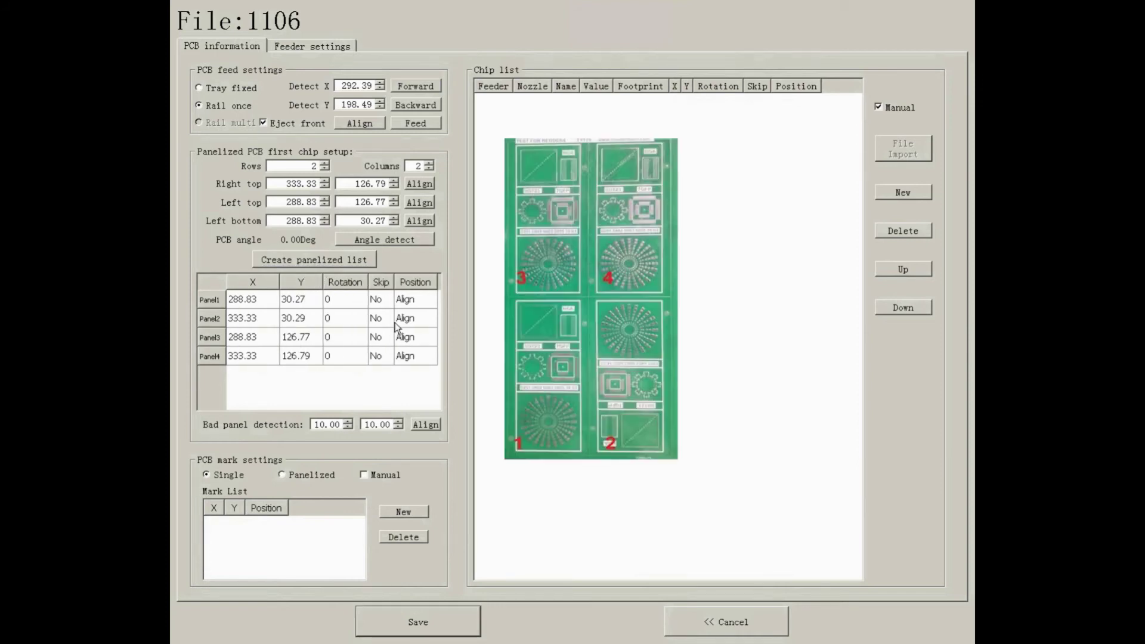
Rotate Panel 2 by 180° and save its camera-realigned position (333.80, 30.29).
left_click(349, 318)
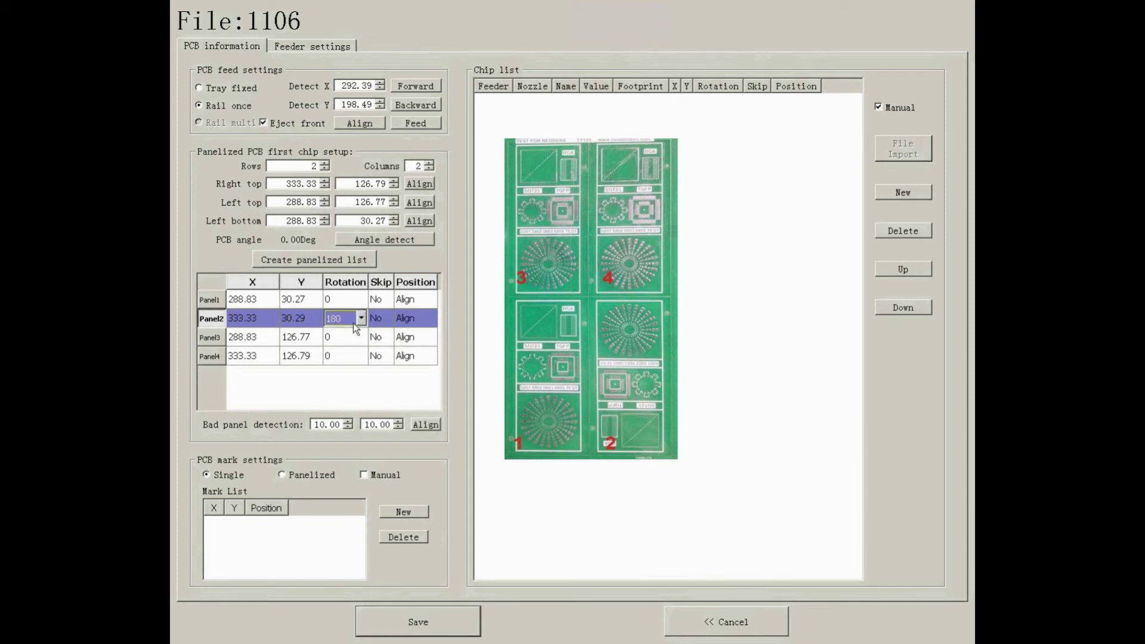
left_click(406, 318)
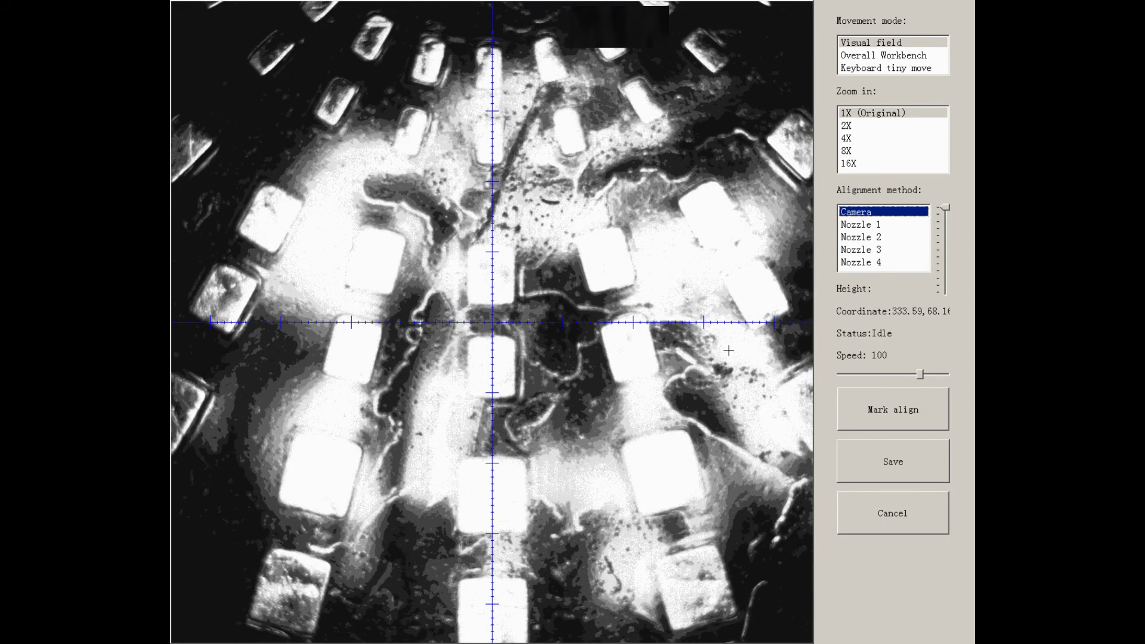
left_click(934, 481)
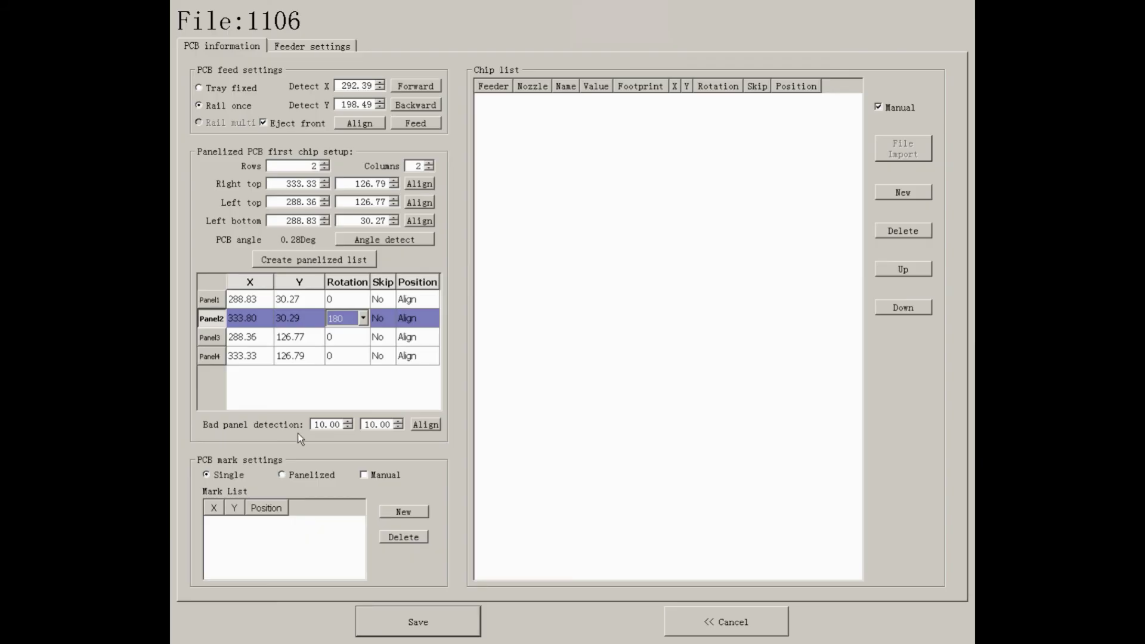